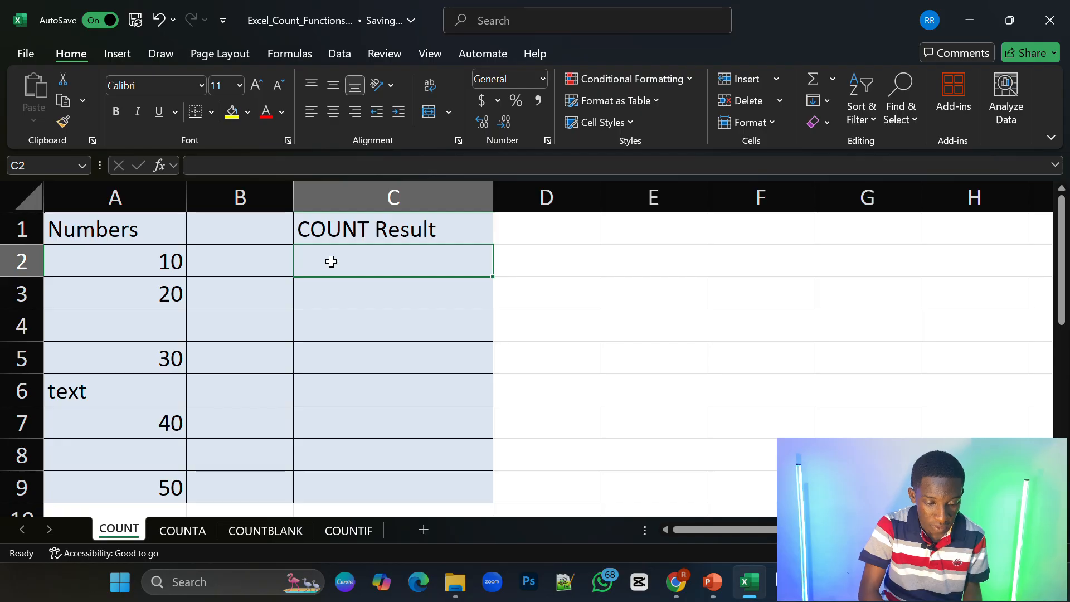
Enter the formula =COUNT(A1:A9) in cell C2 of the COUNT sheet to count the numeric cells.
double_click(331, 261)
type("=")
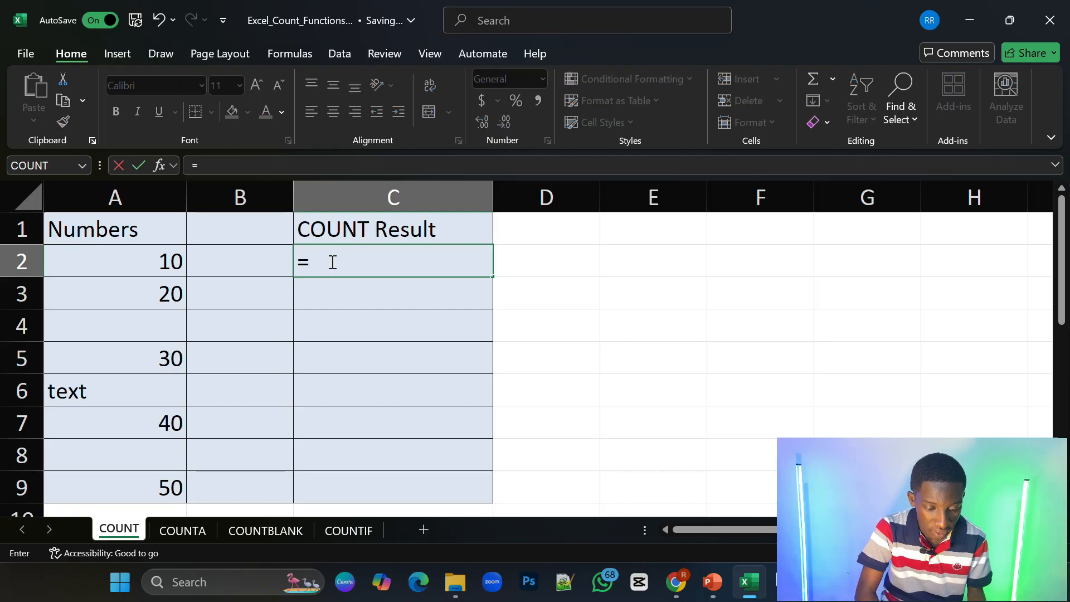
type("count")
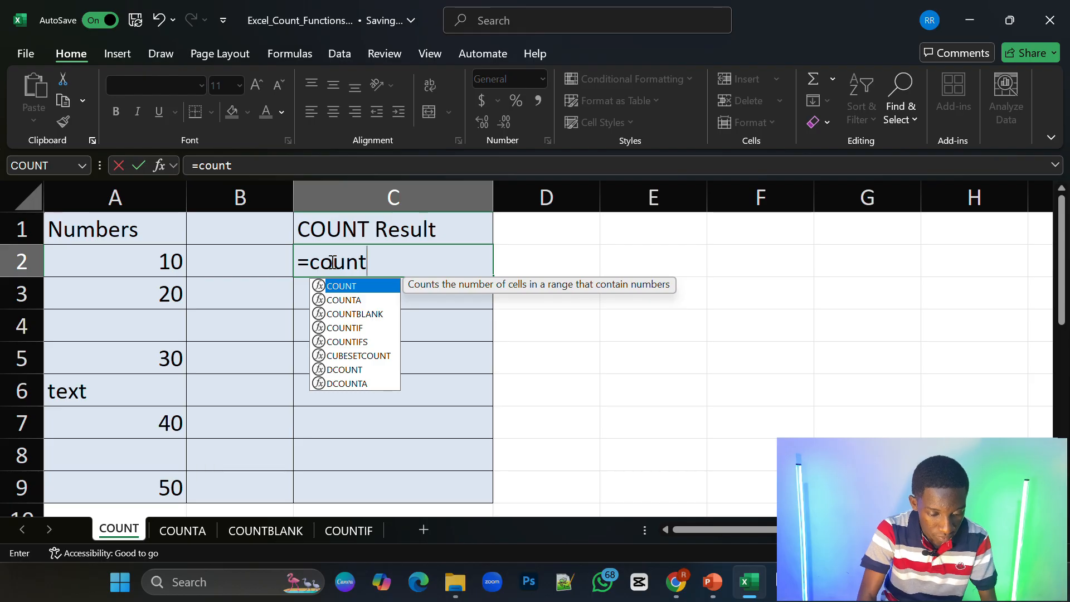
double_click(333, 287)
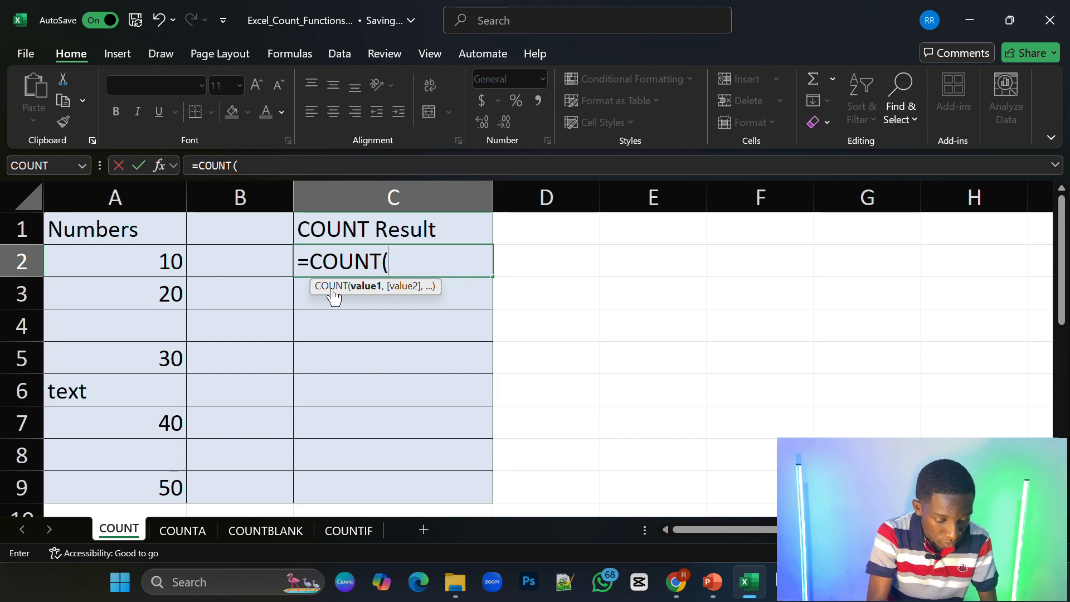
type("A1")
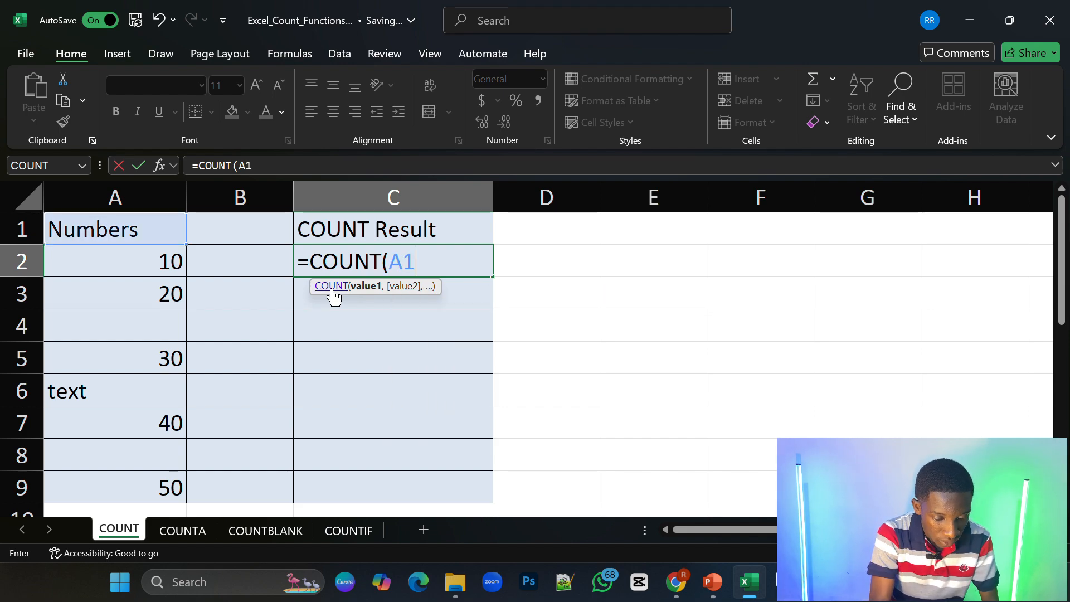
type(":")
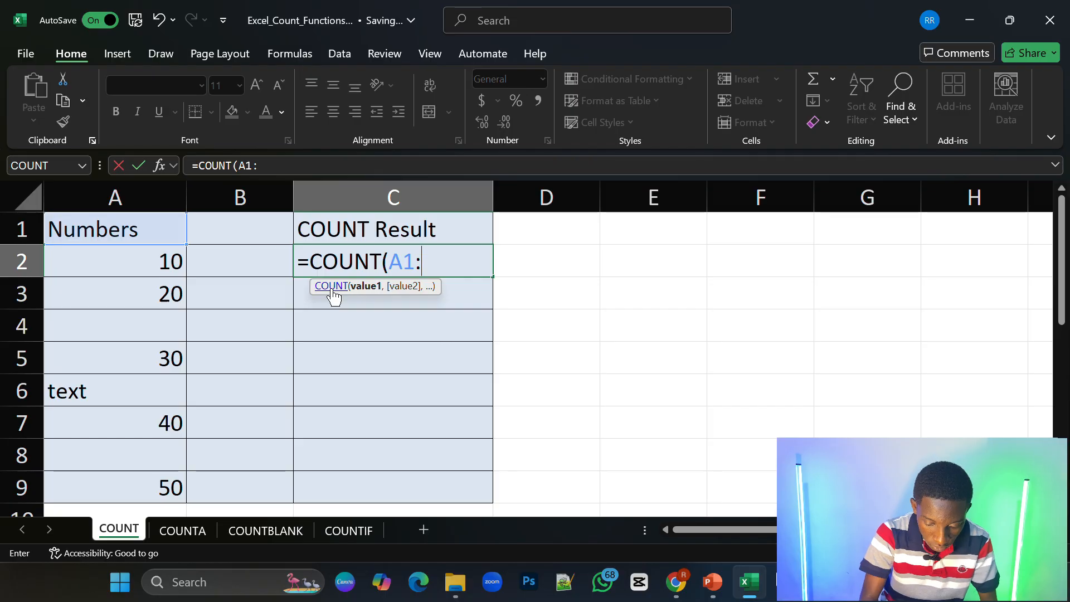
type("A")
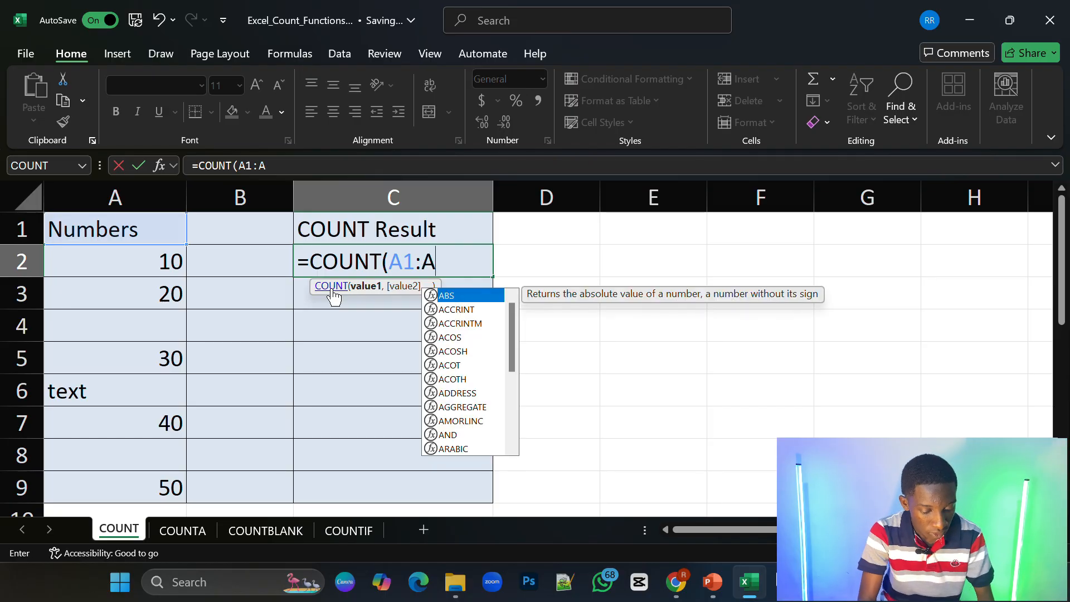
type("9")
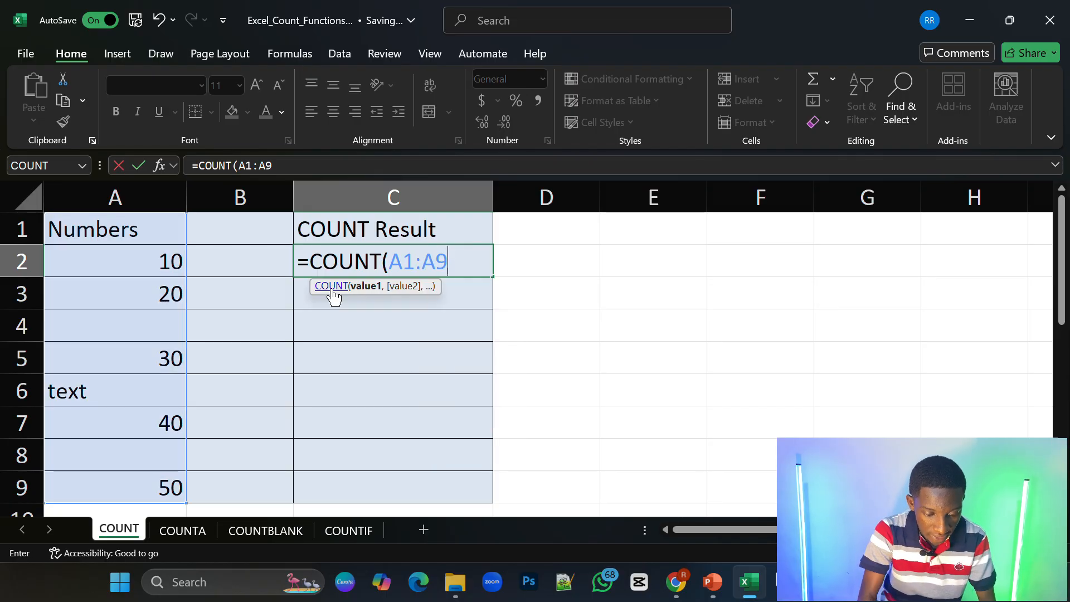
type(")")
key("Return")
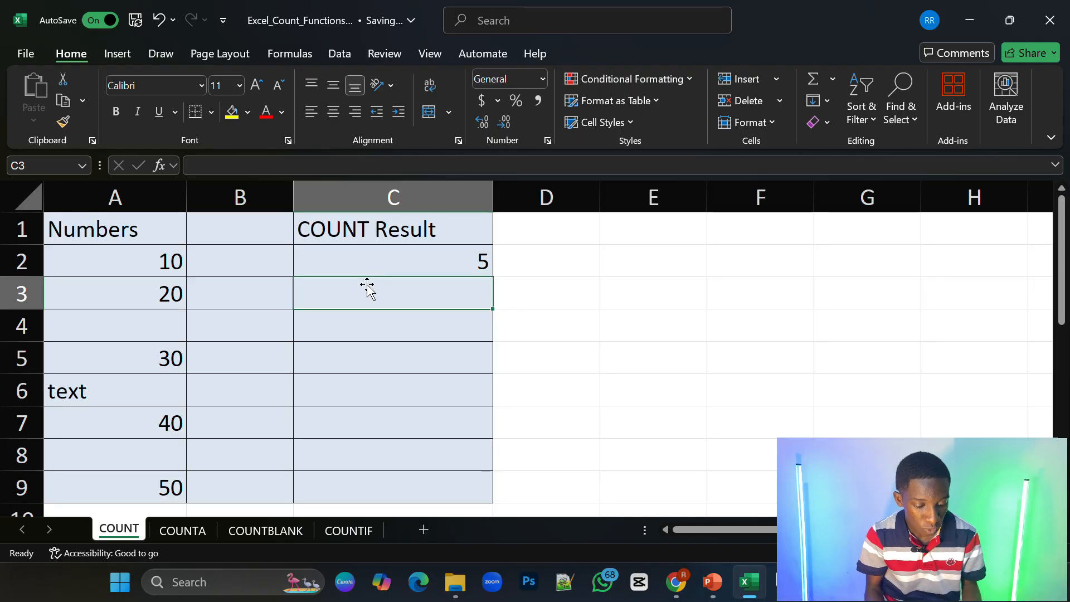
On the COUNTA sheet, enter the formula =COUNTA(A2:A8) in cell C2 to count the non-empty cells.
left_click(183, 529)
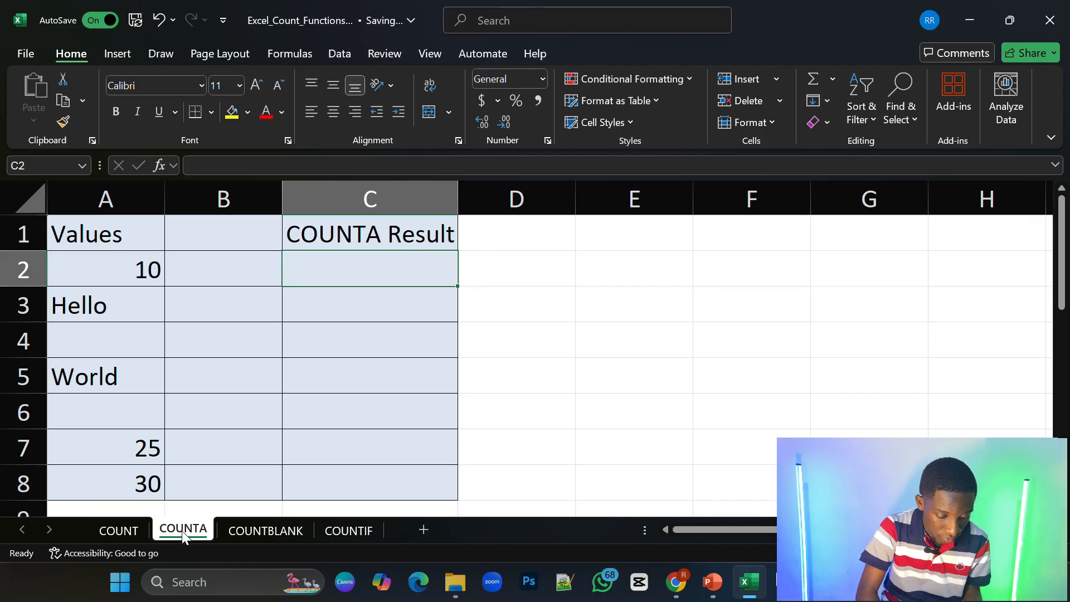
double_click(367, 268)
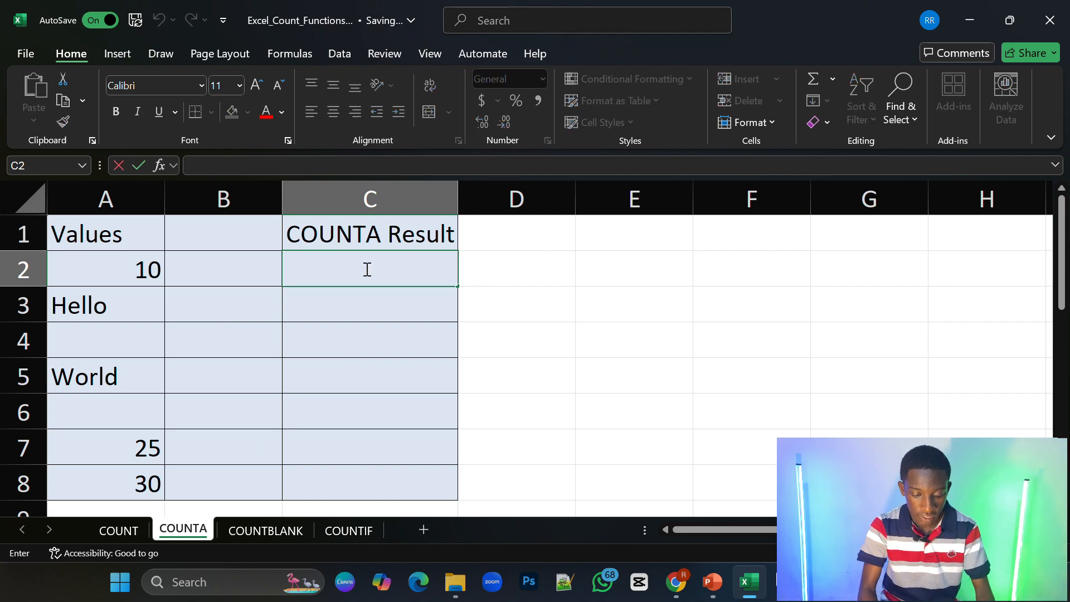
type("=count")
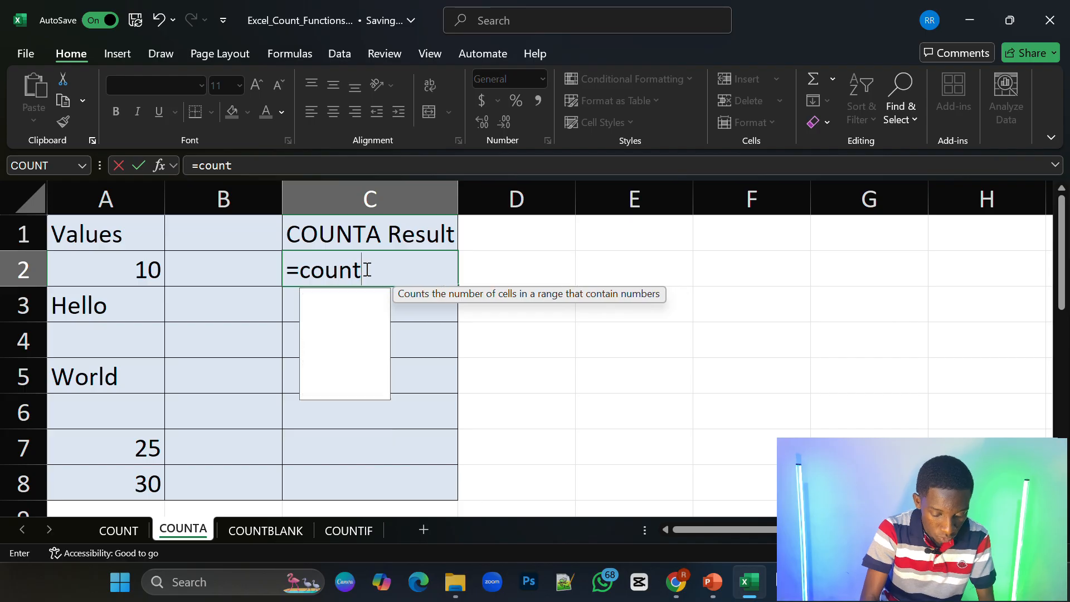
type("a")
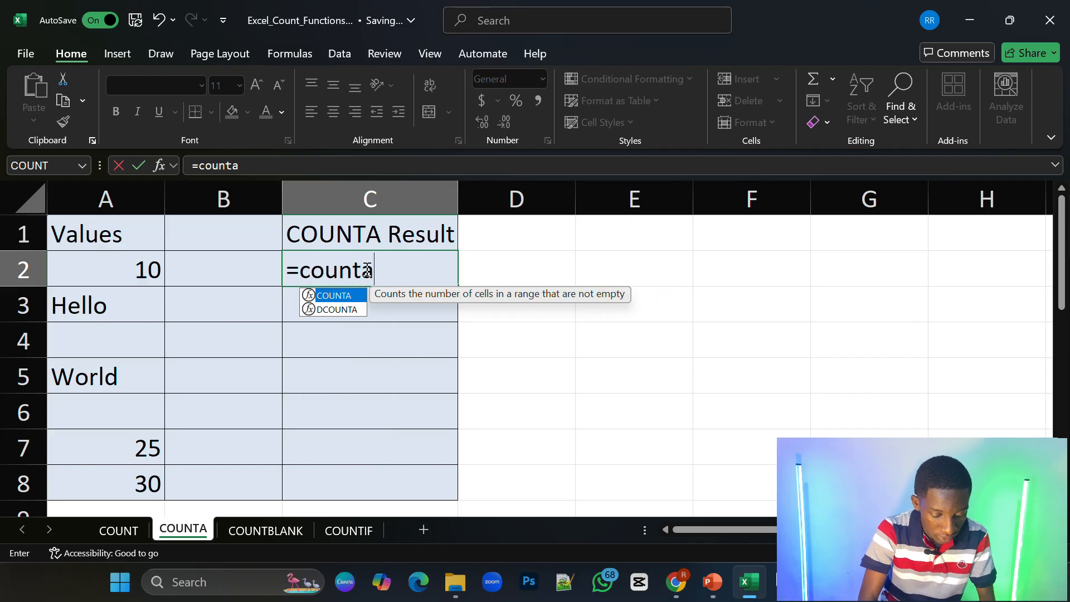
double_click(346, 297)
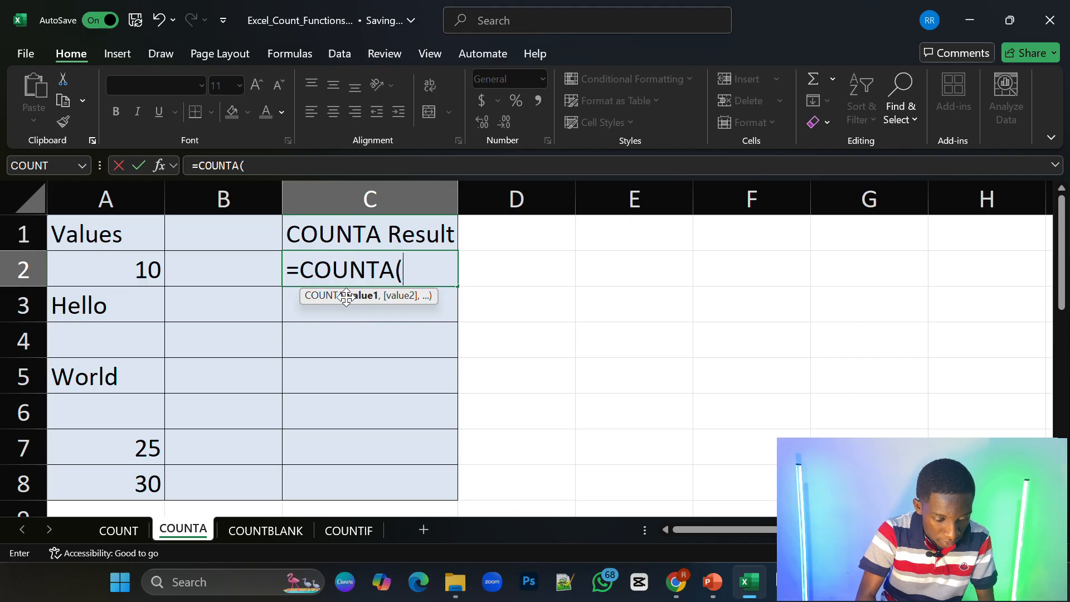
type("a2")
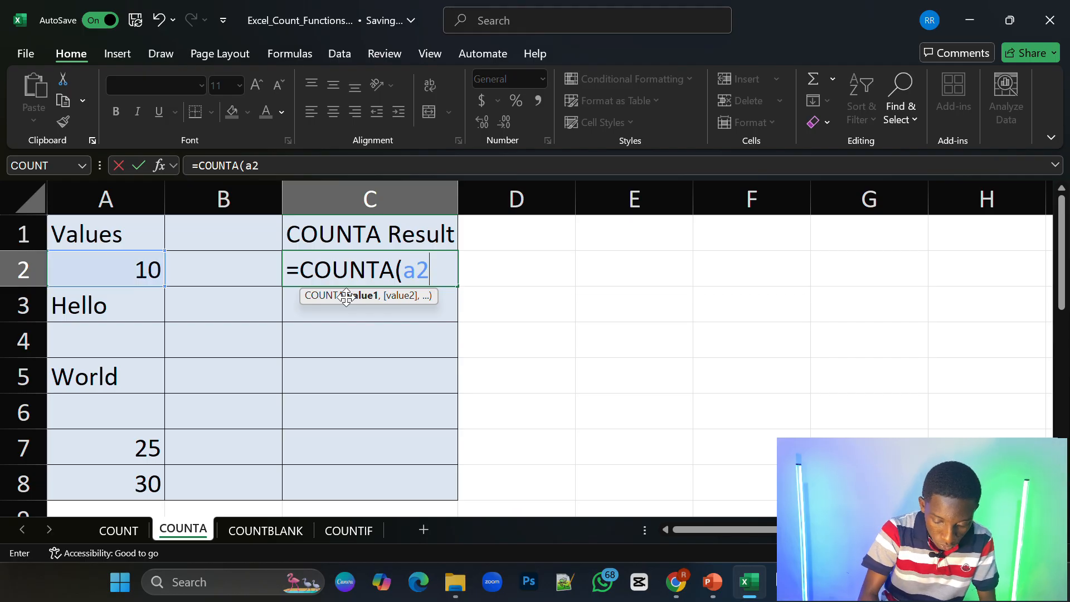
type(":")
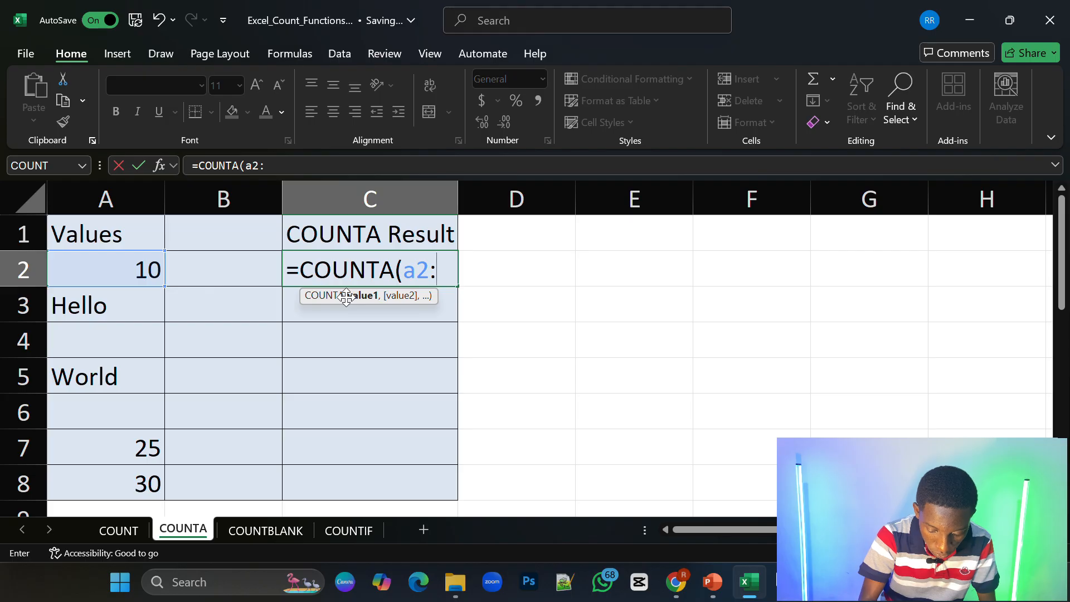
type("a")
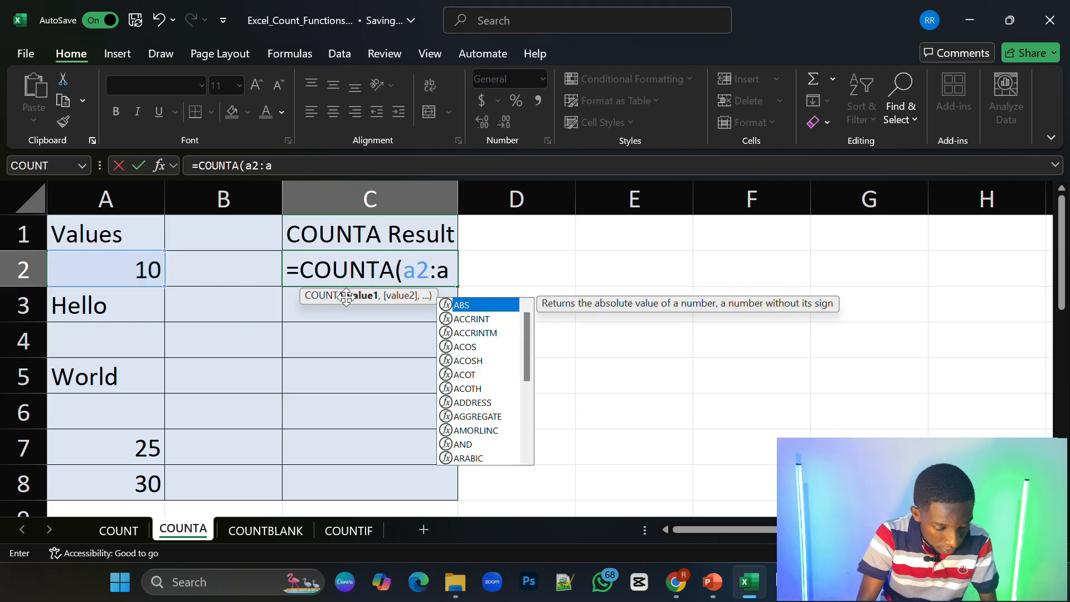
type("8)")
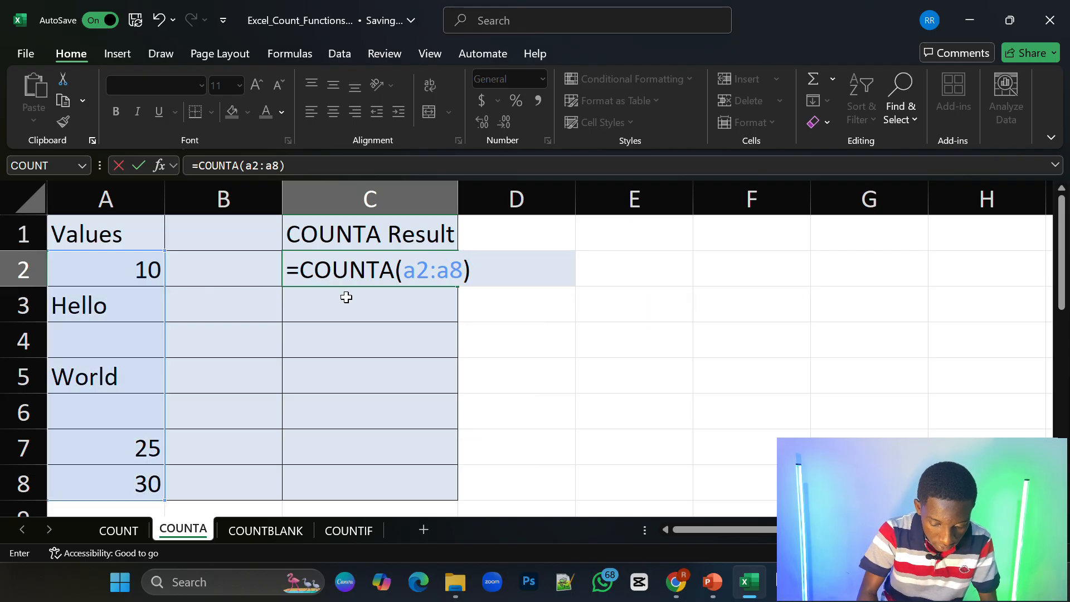
key("Return")
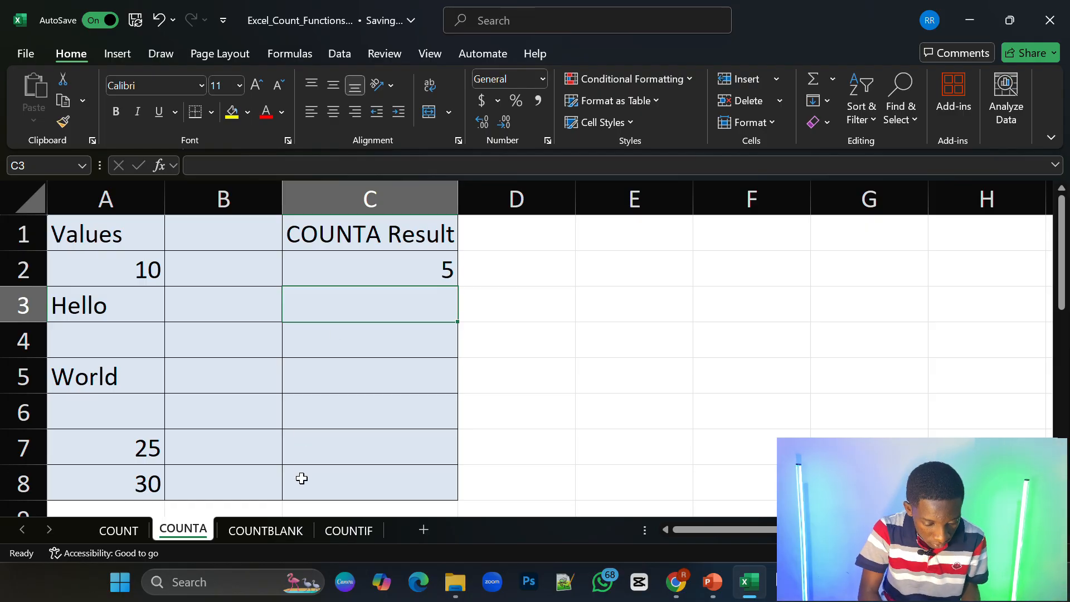
On the COUNTBLANK sheet, enter the formula =COUNTBLANK(A2:A7) in cell C2 to count the empty cells.
left_click(282, 535)
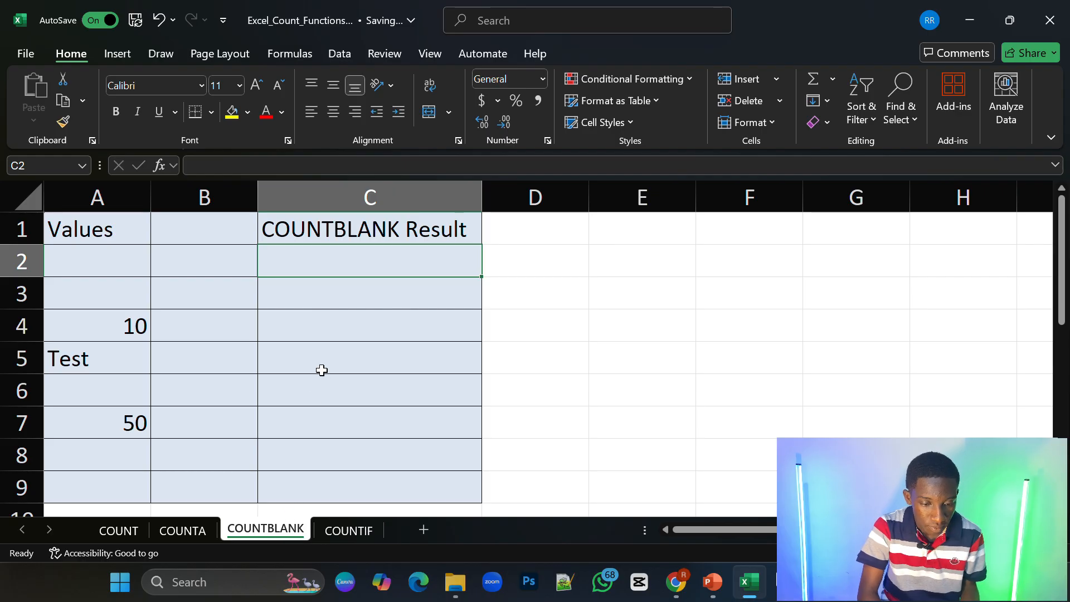
double_click(336, 264)
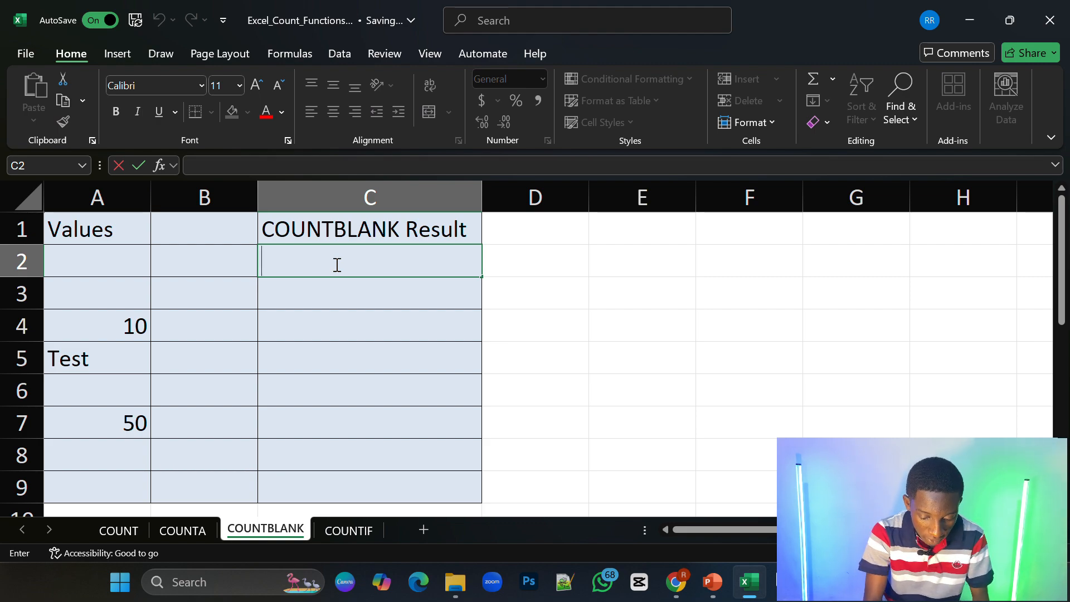
type("=co")
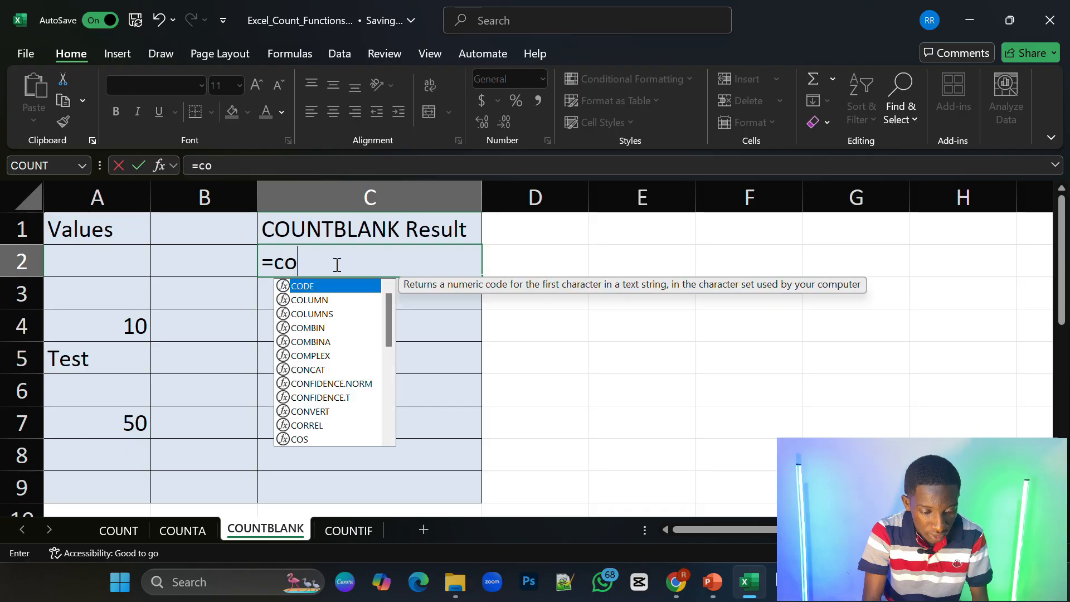
type("untbla")
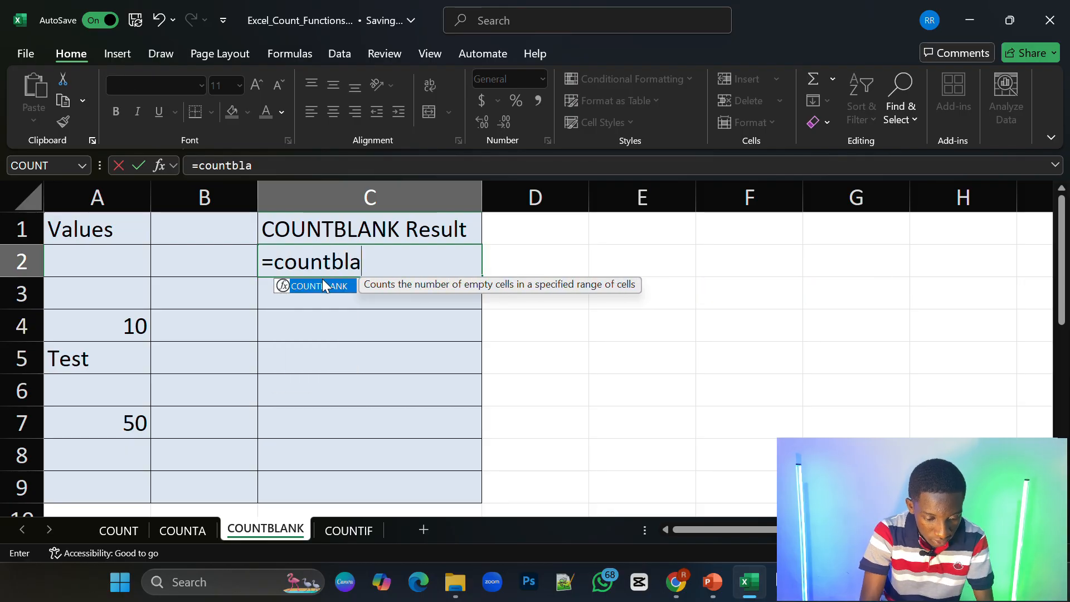
type("nk")
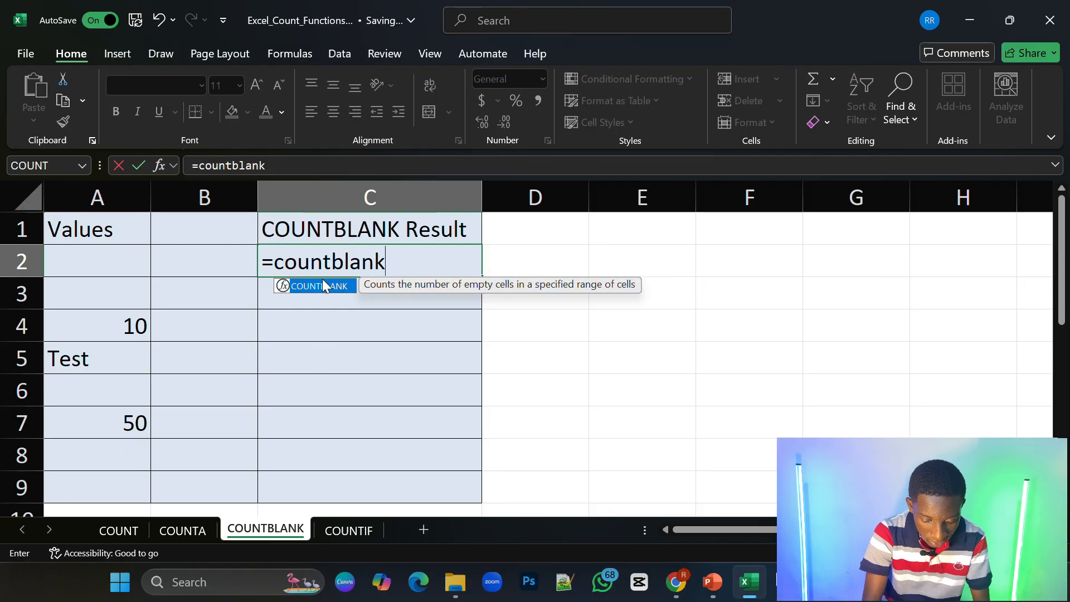
double_click(322, 285)
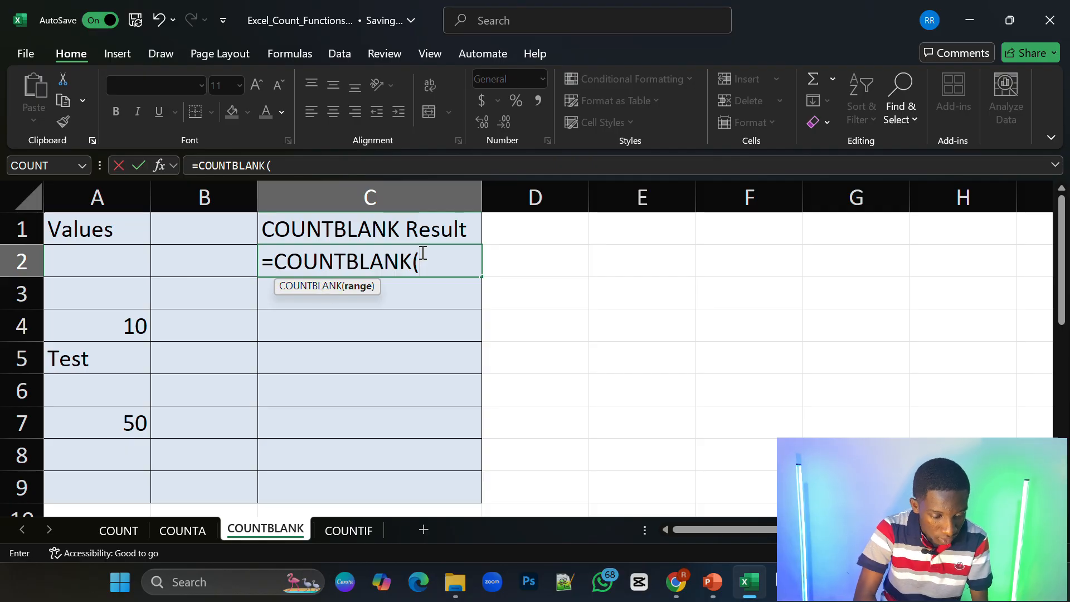
type("a2")
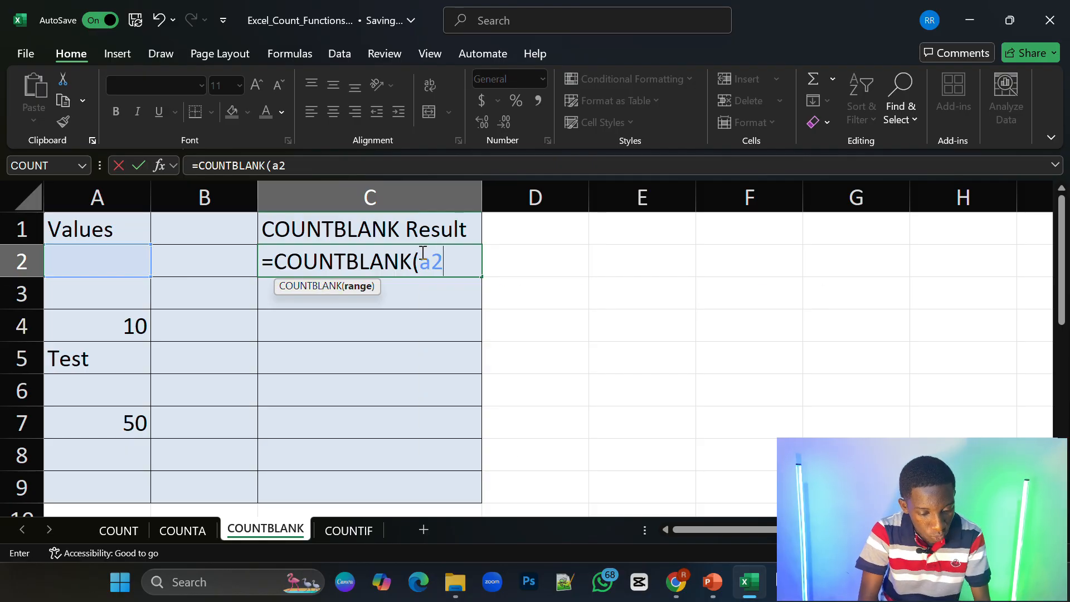
type(":")
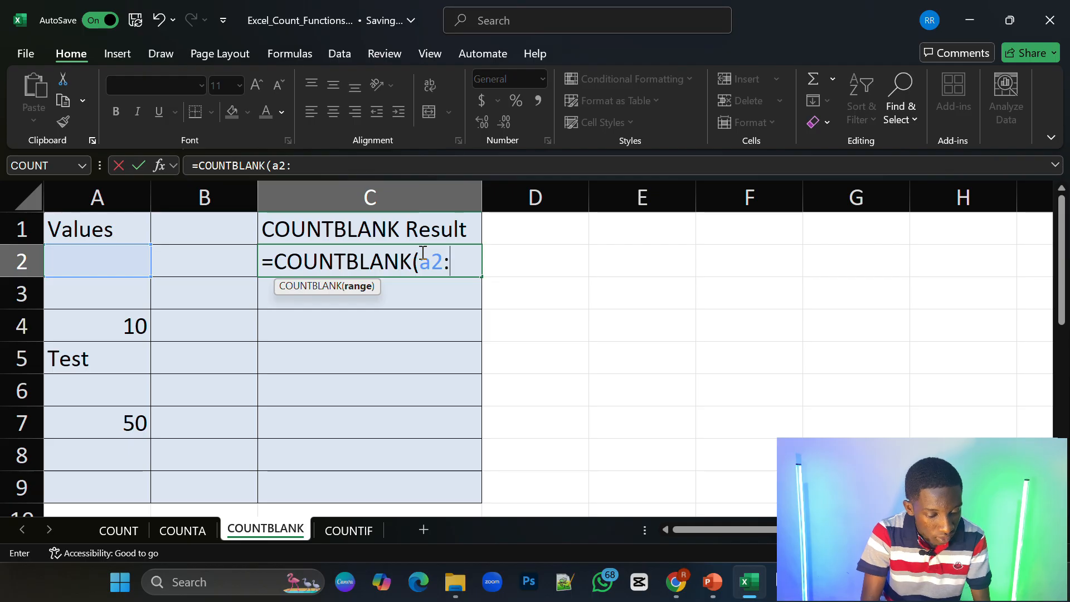
type("a7")
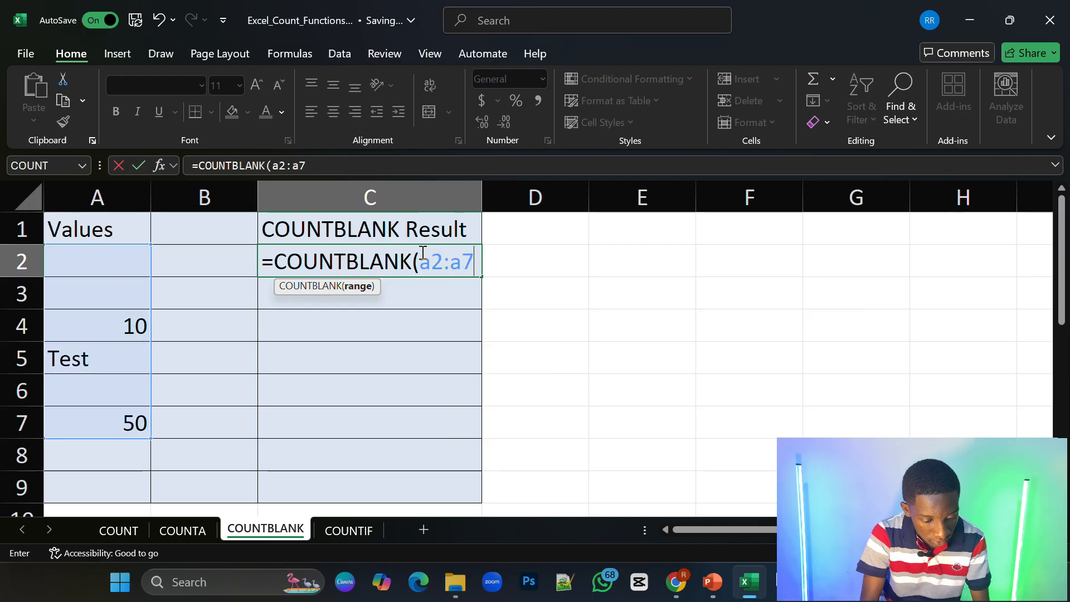
type(")")
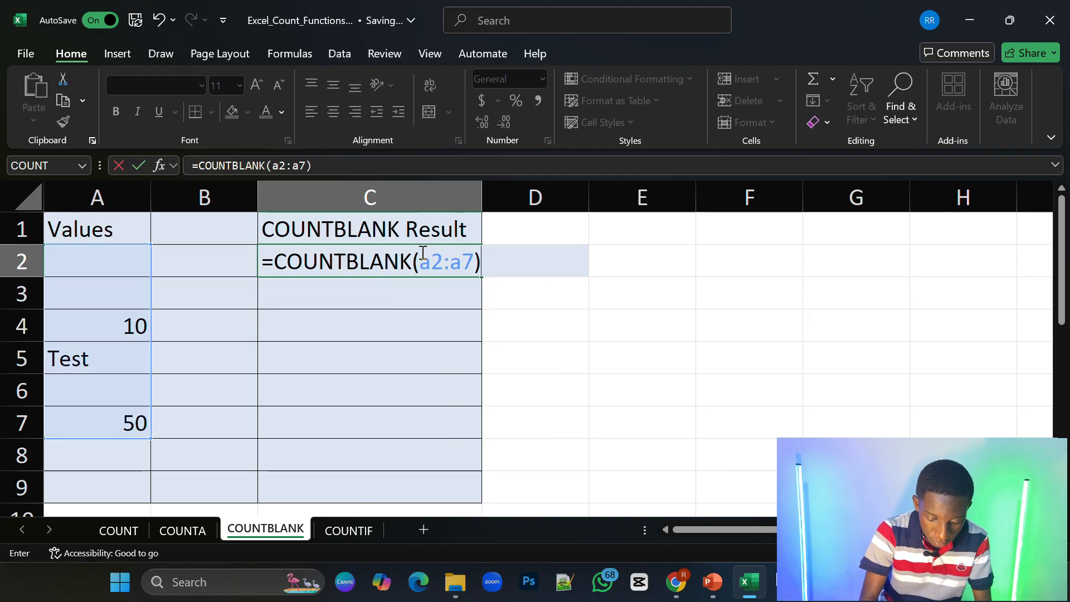
key("Return")
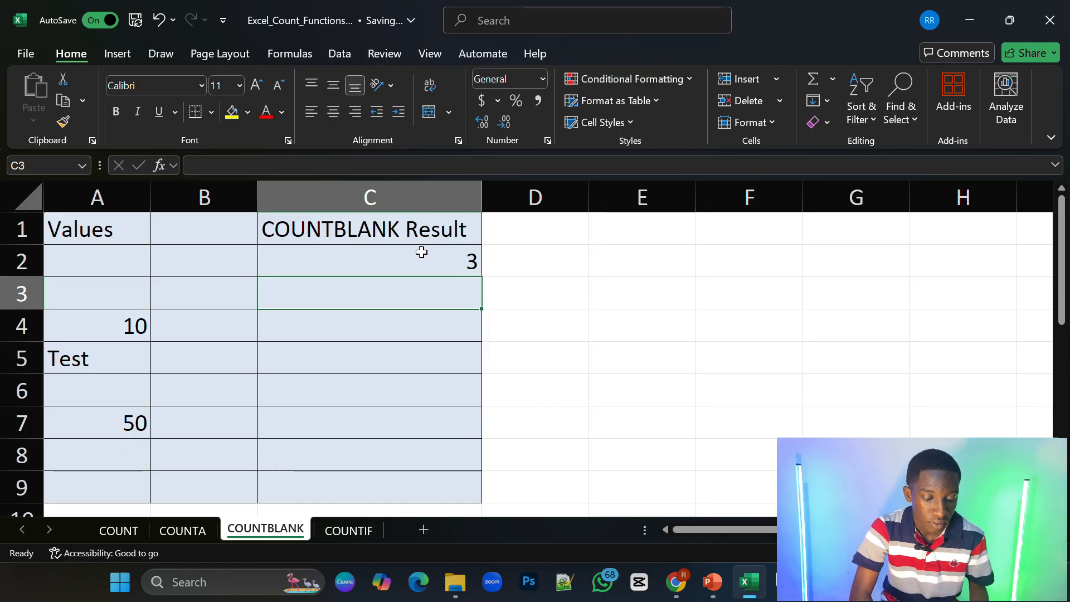
On the COUNTIF sheet, enter a COUNTIF formula in cell C2 with range A2:A11 and empty quotation marks as the criteria.
left_click(363, 534)
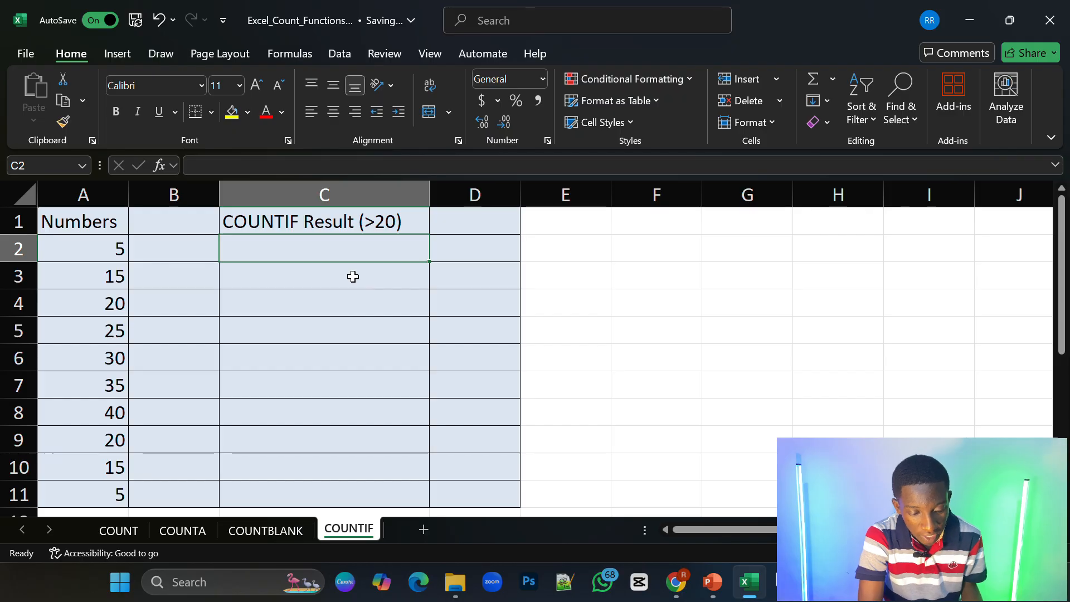
double_click(348, 247)
type("=")
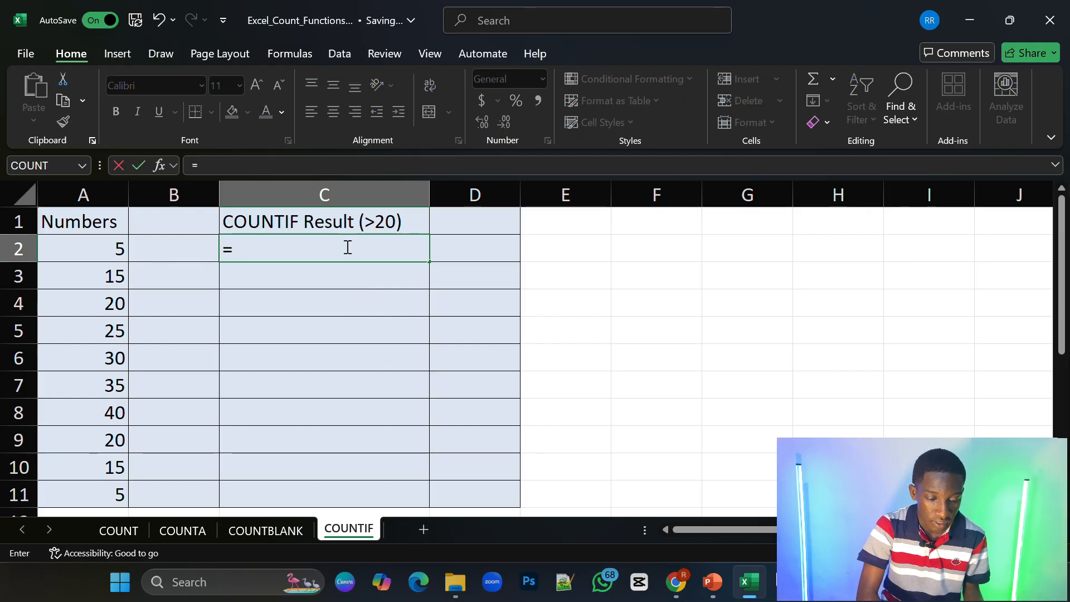
type("countif")
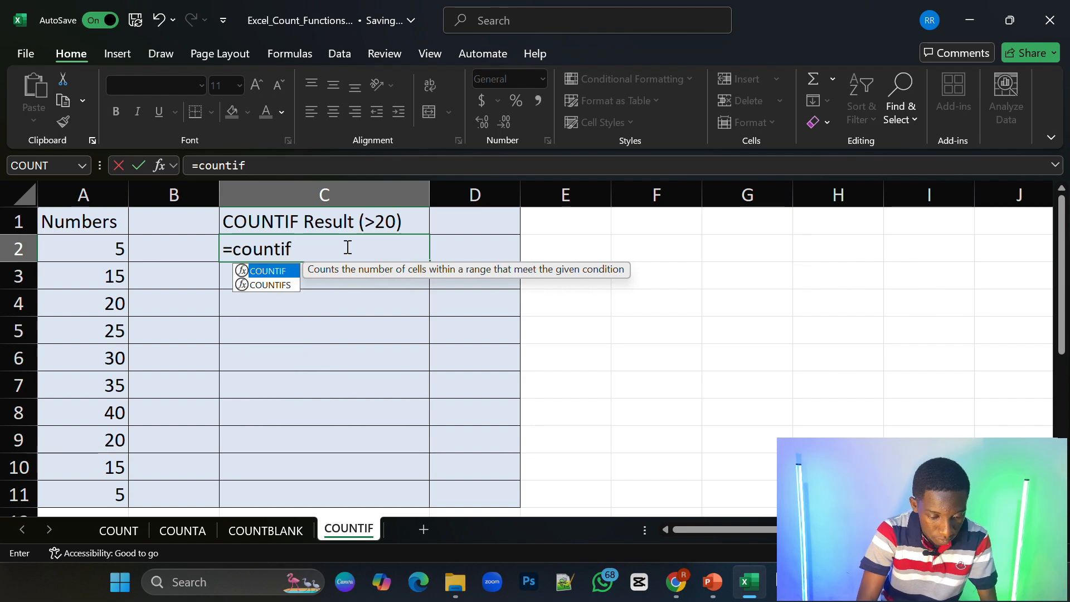
double_click(285, 270)
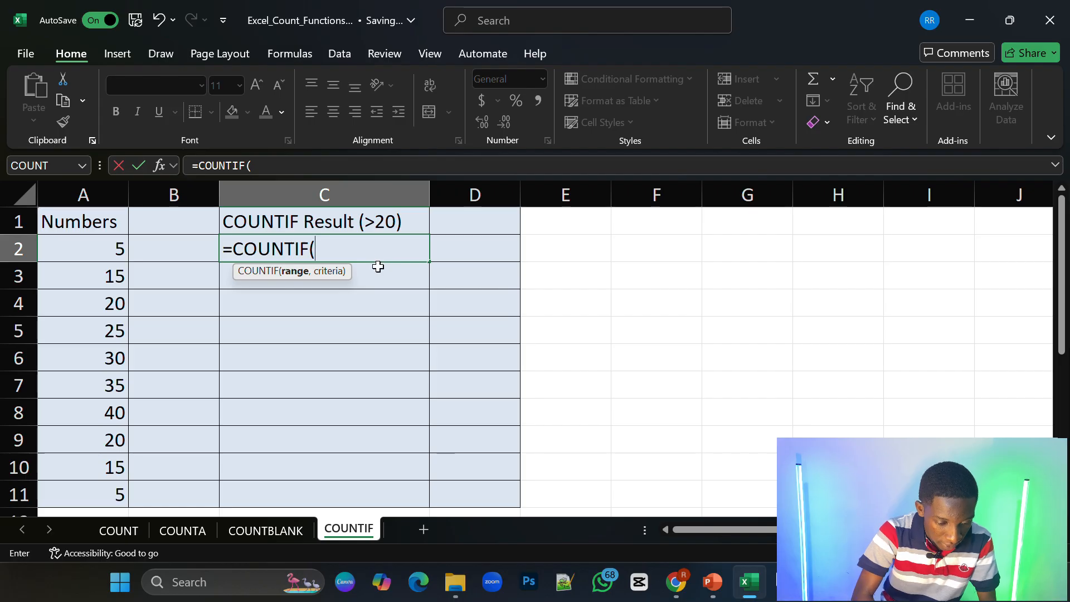
type("a2")
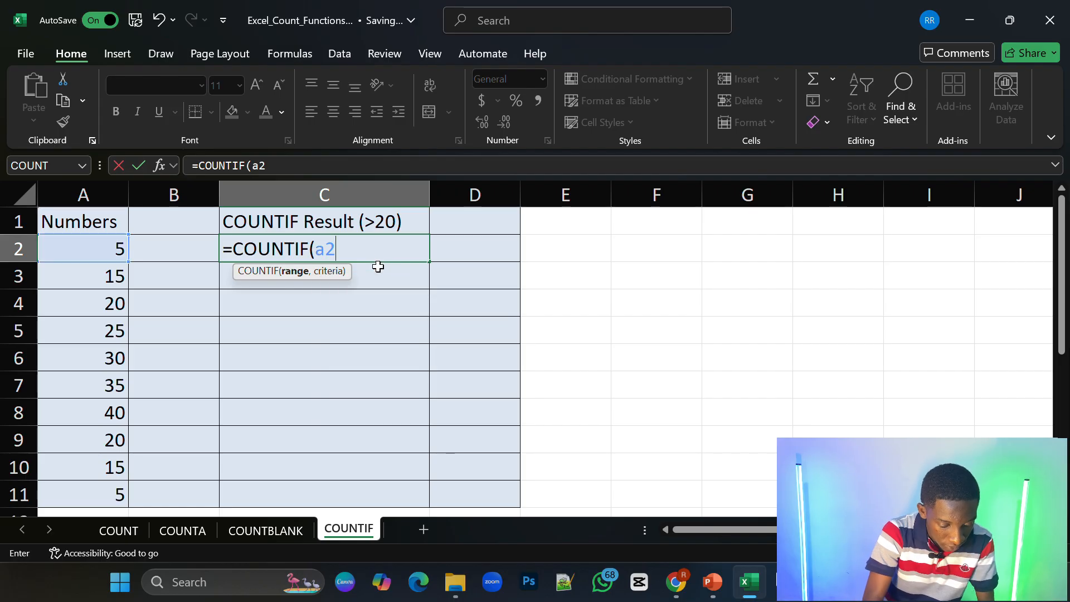
type(":")
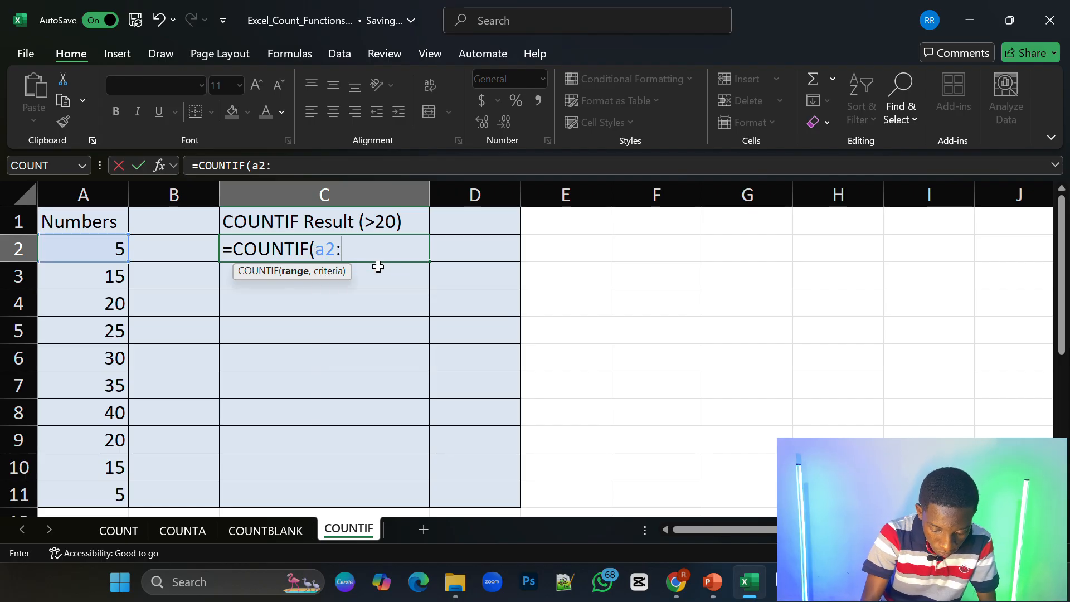
type("a11")
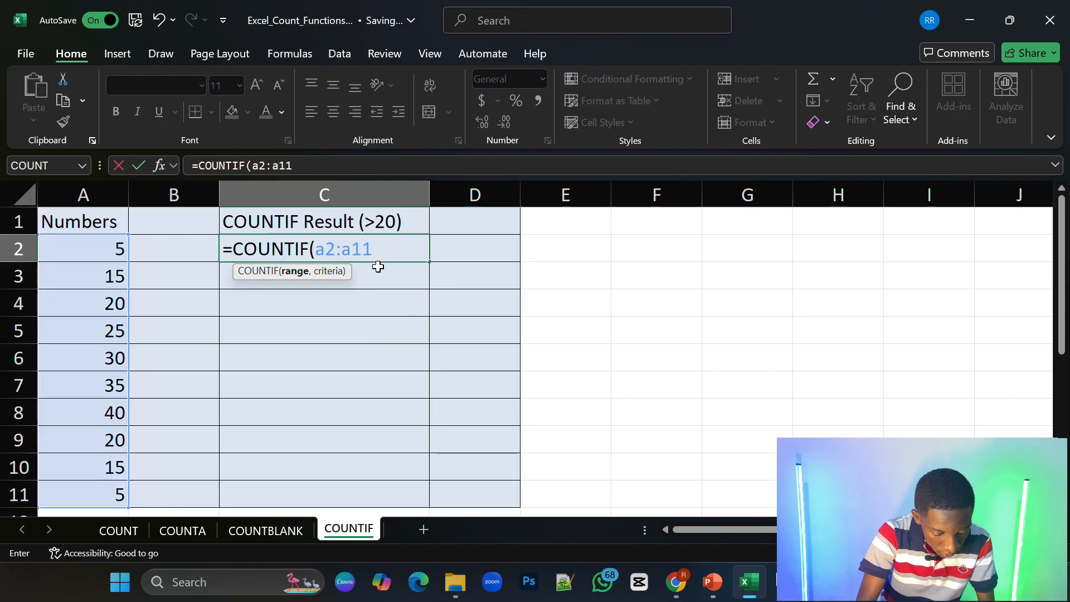
type(",")
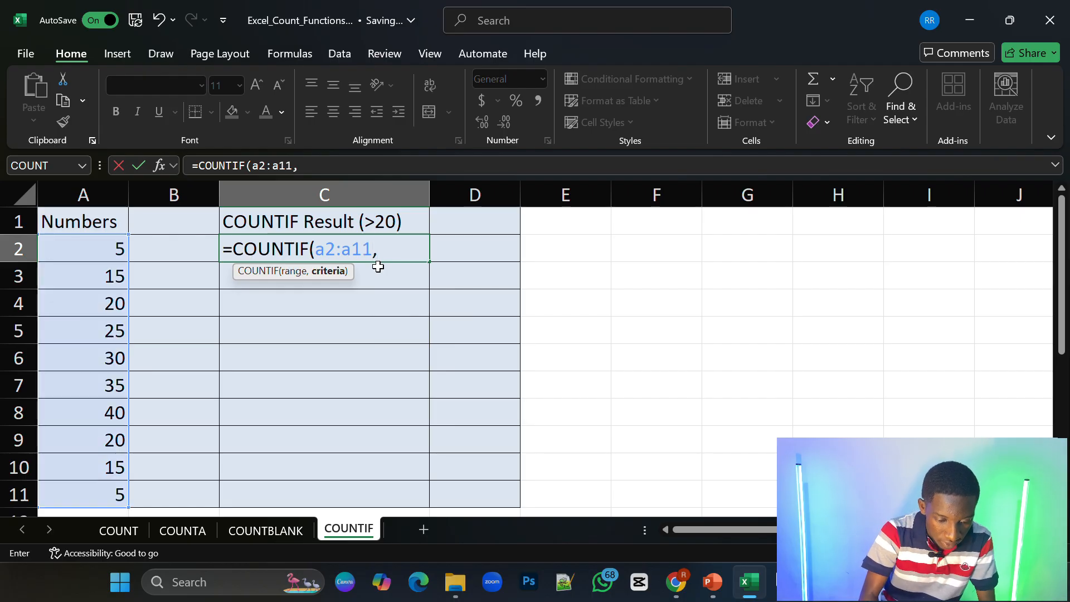
type("\"\"")
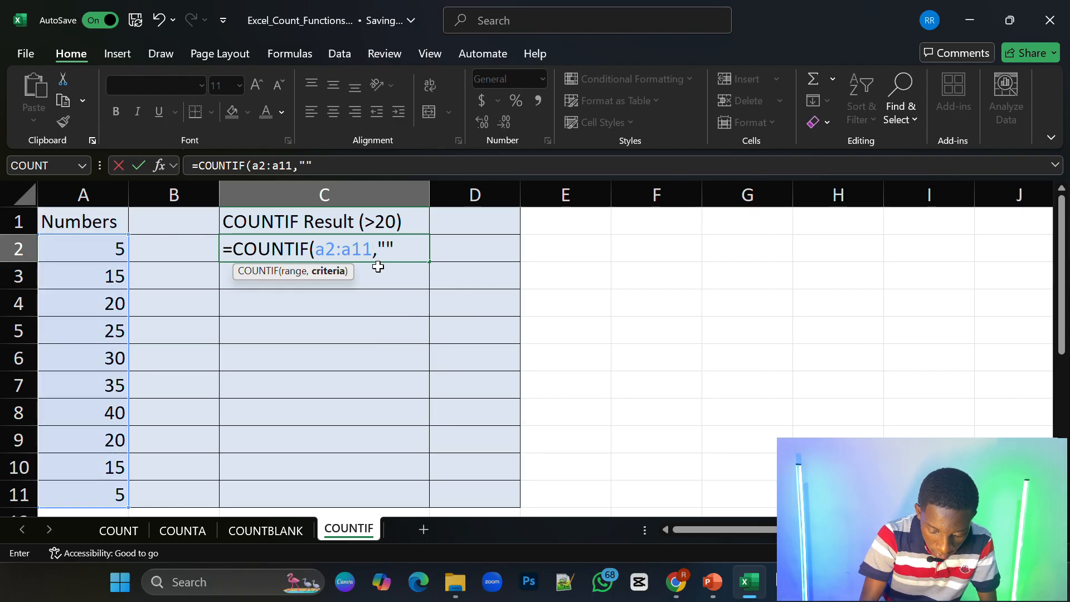
key("Left")
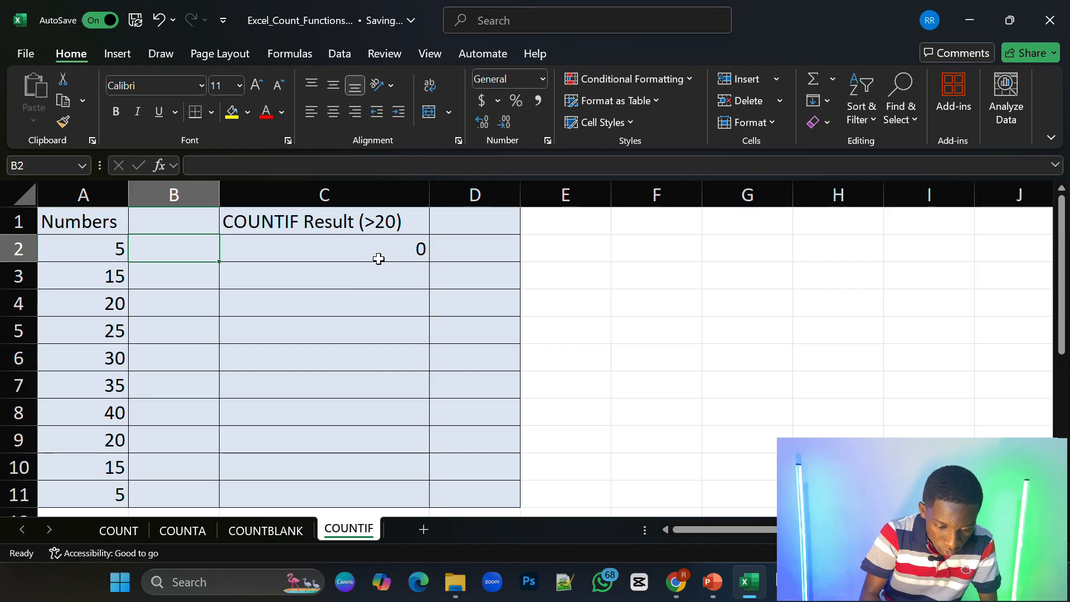
Set the criteria of the COUNTIF formula in C2 to ">20", making it =COUNTIF(A2:A11,">20").
double_click(380, 257)
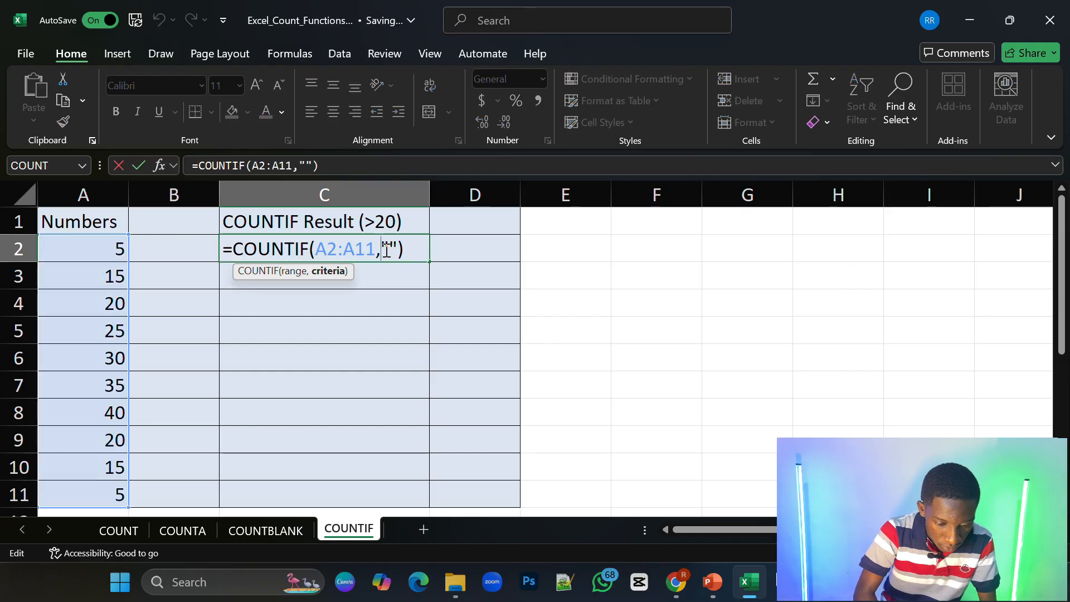
left_click(389, 248)
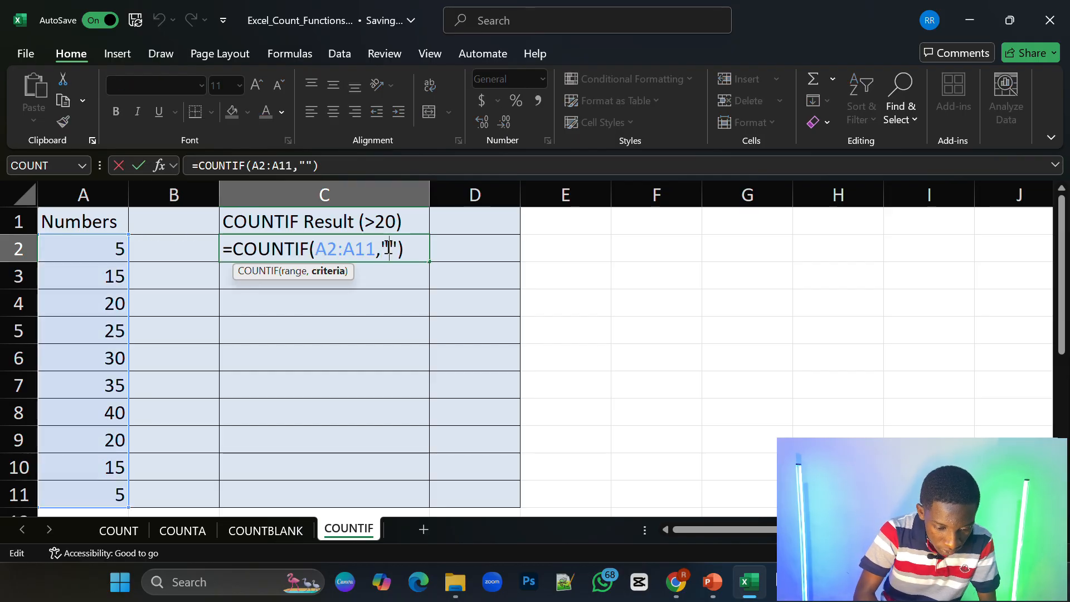
type(">")
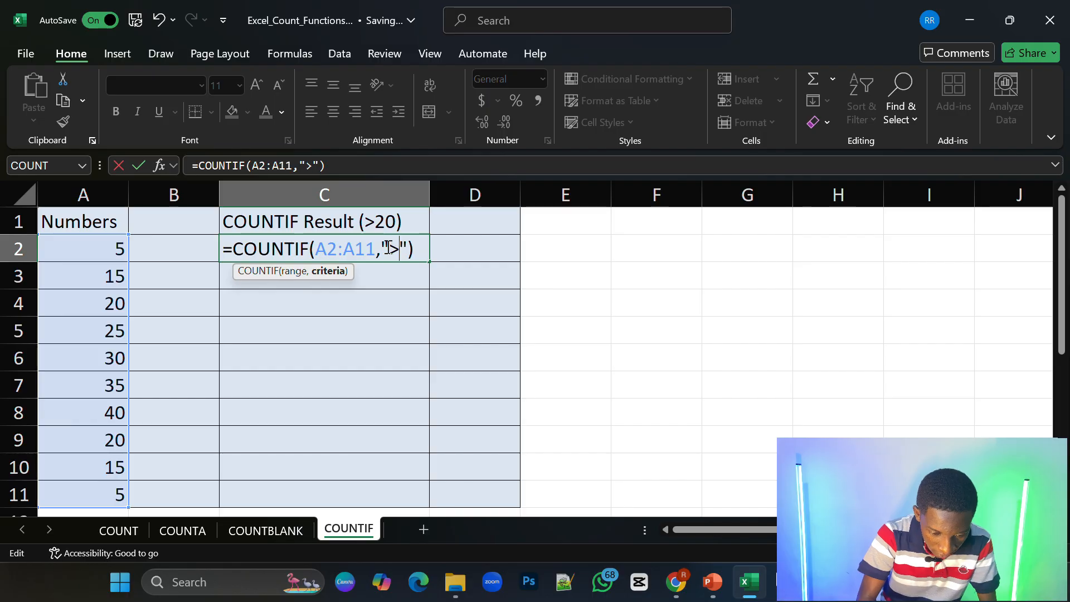
type("20")
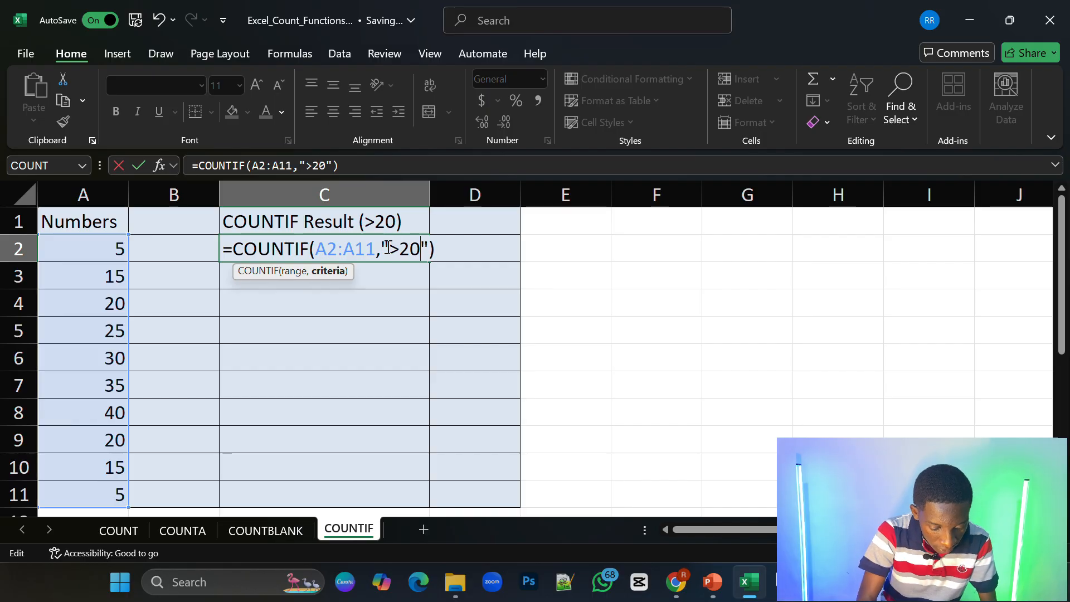
key("Return")
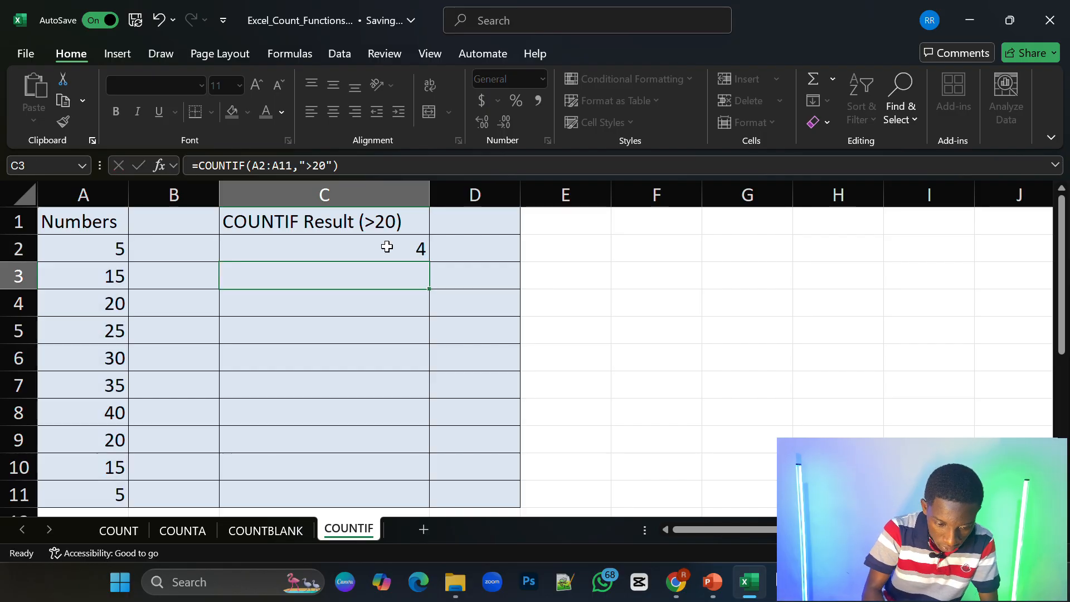